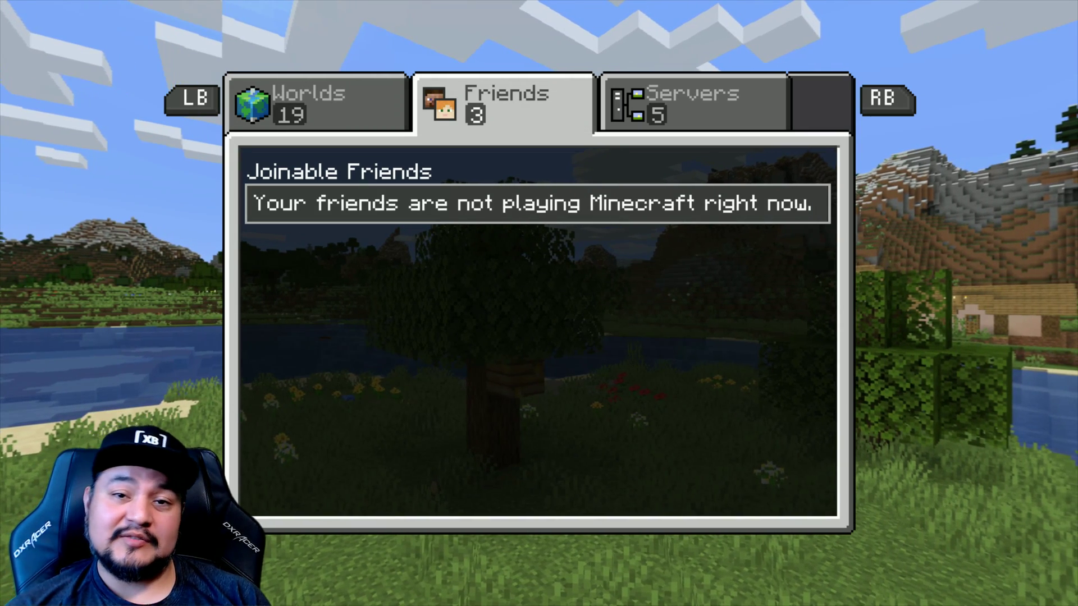
From the Guide's System tab, go through Settings > Account to Privacy & online safety
{"action": "key", "text": "super"}
{"action": "key", "text": "Right"}
{"action": "key", "text": "Right"}
{"action": "key", "text": "Right"}
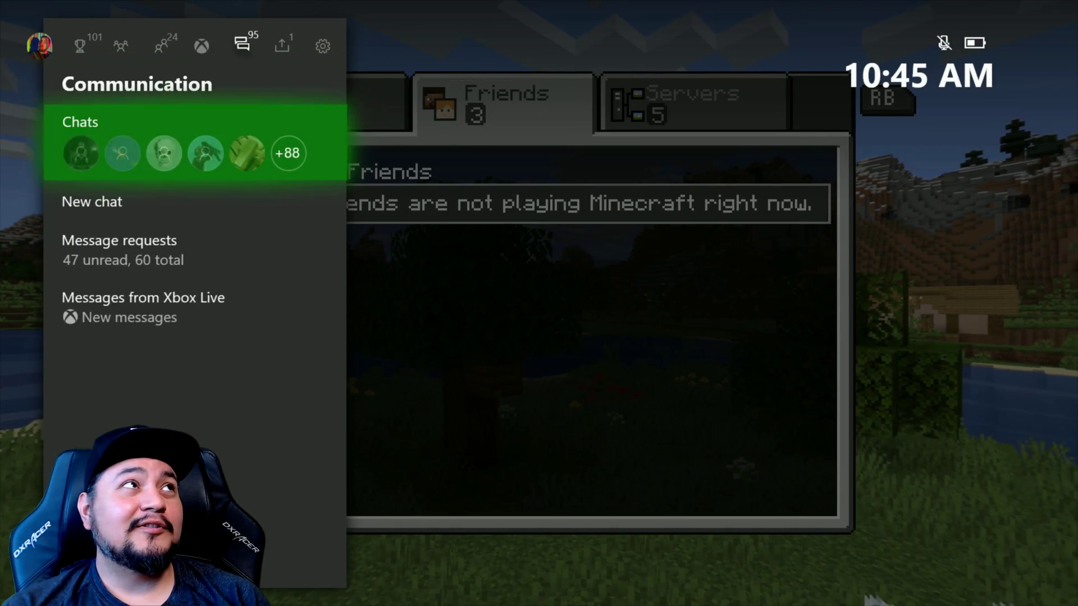
{"action": "key", "text": "Down"}
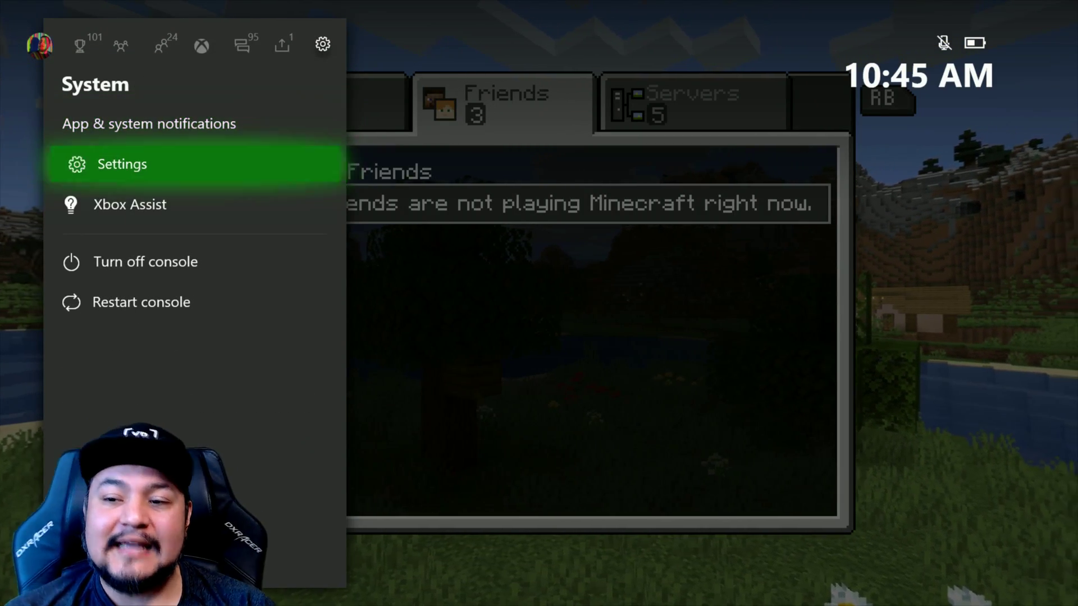
{"action": "key", "text": "Return"}
{"action": "key", "text": "Down"}
{"action": "key", "text": "Up"}
{"action": "key", "text": "Down"}
{"action": "key", "text": "Right"}
{"action": "key", "text": "Down"}
{"action": "key", "text": "Down"}
{"action": "key", "text": "Return"}
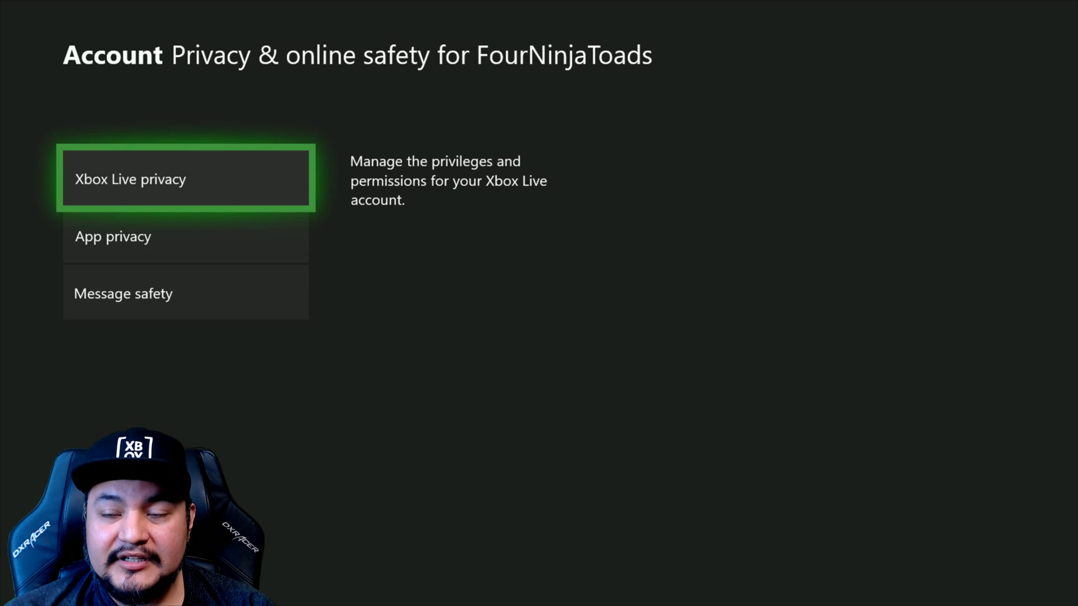
Under Xbox Live privacy, choose View details & customize and enter Friends & clubs
{"action": "key", "text": "Return"}
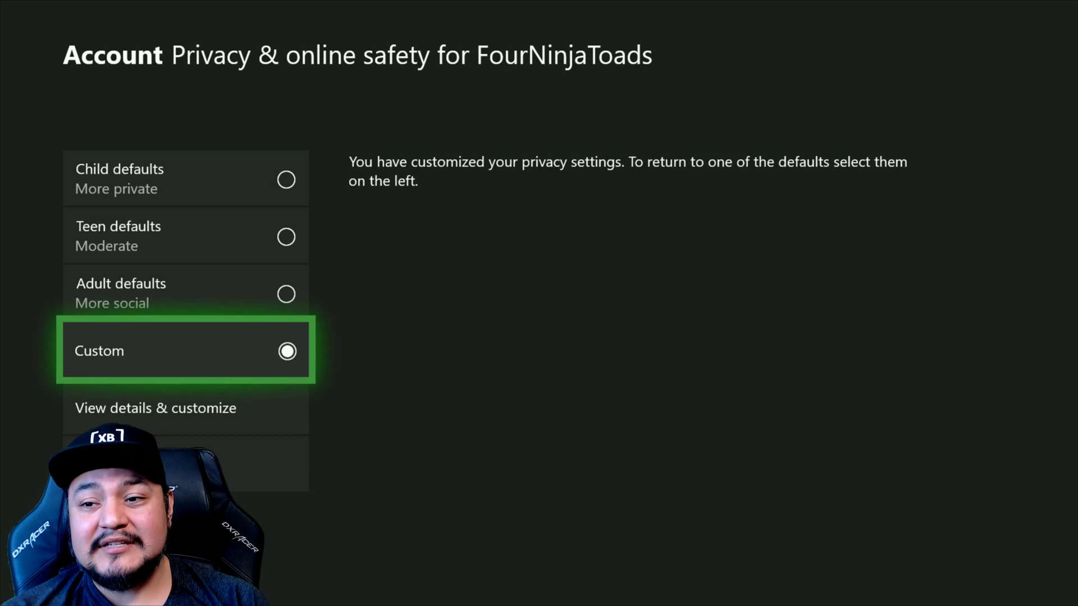
{"action": "key", "text": "Up"}
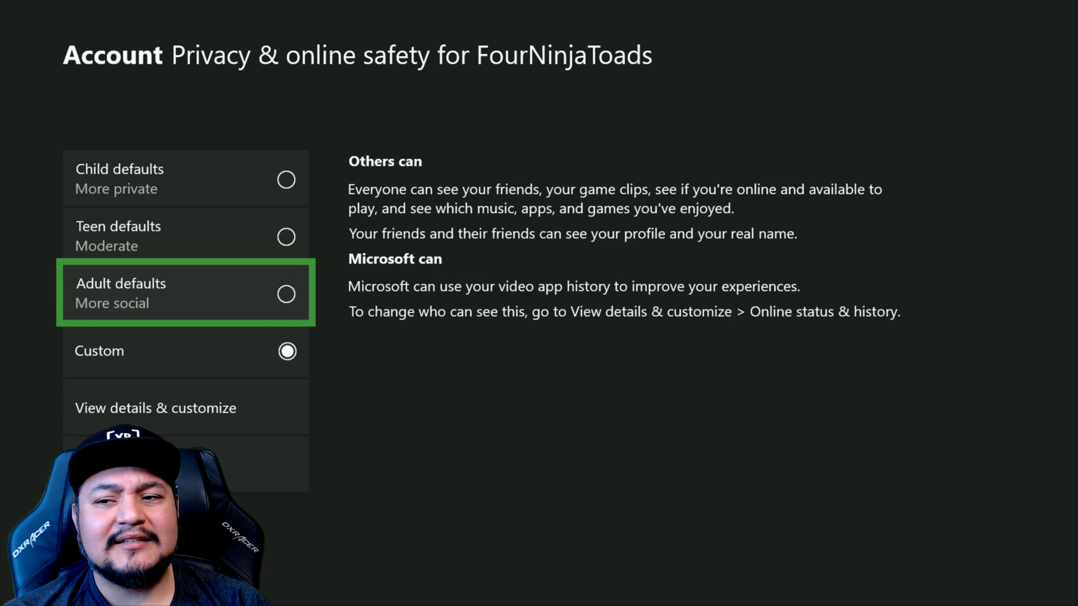
{"action": "key", "text": "Down"}
{"action": "key", "text": "Down"}
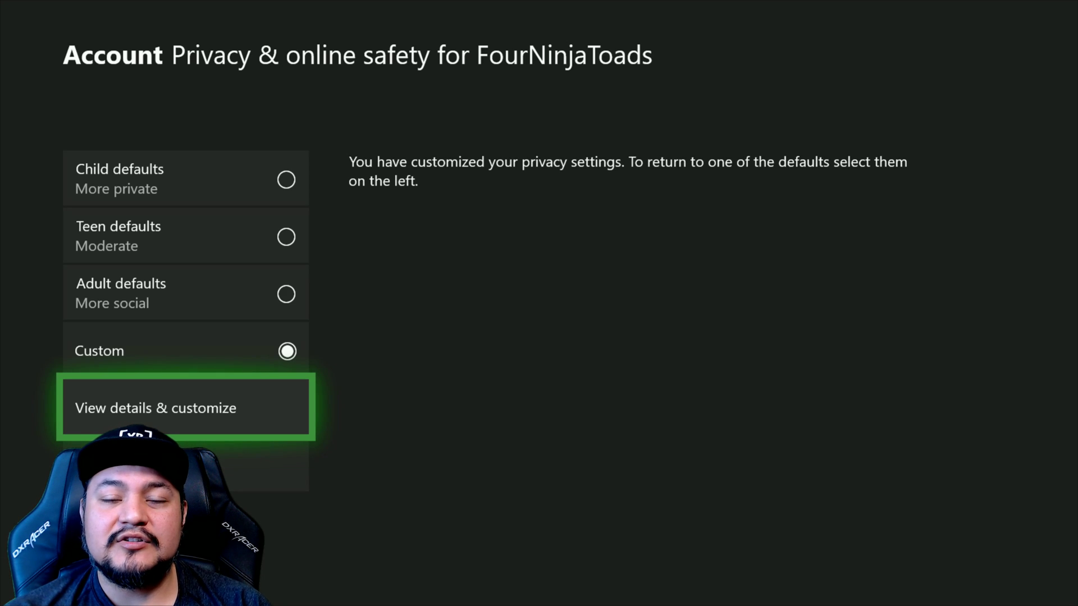
{"action": "key", "text": "Return"}
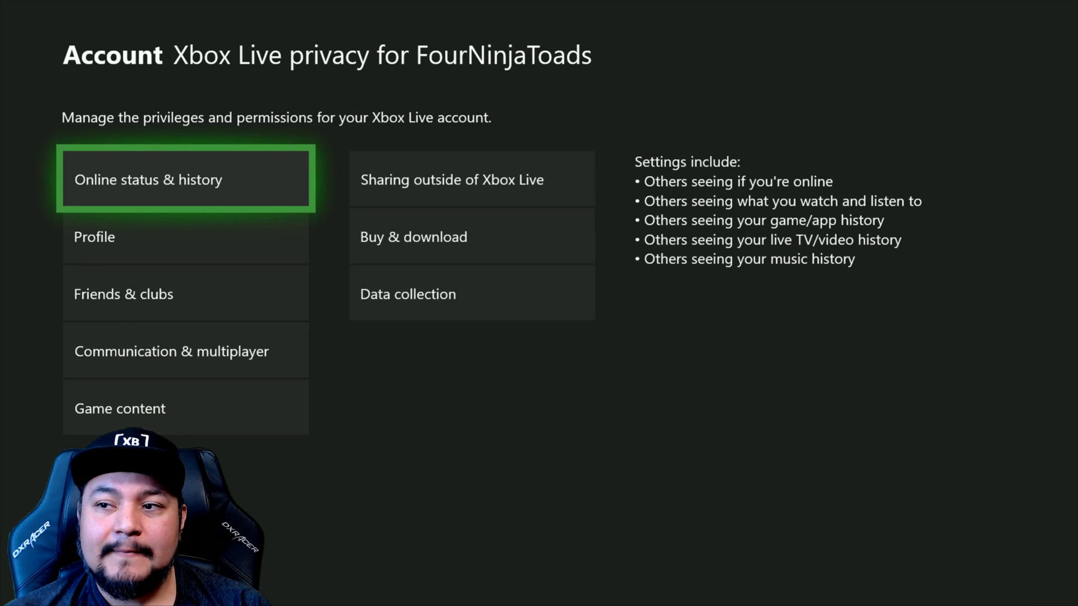
{"action": "key", "text": "Down"}
{"action": "key", "text": "Down"}
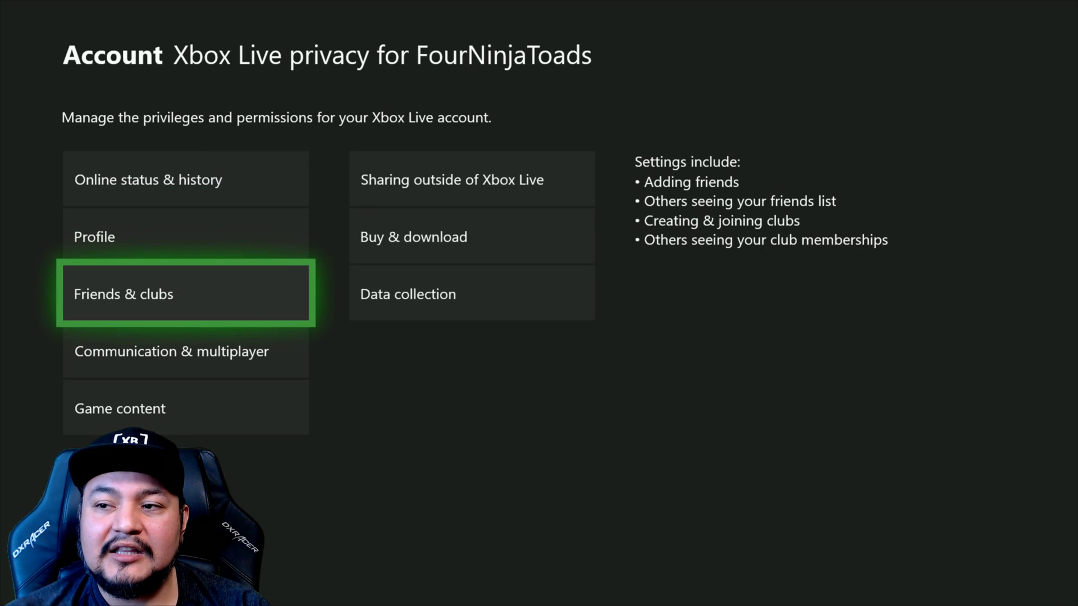
{"action": "key", "text": "Return"}
Set 'You can create and join clubs' to Allow
{"action": "key", "text": "Right"}
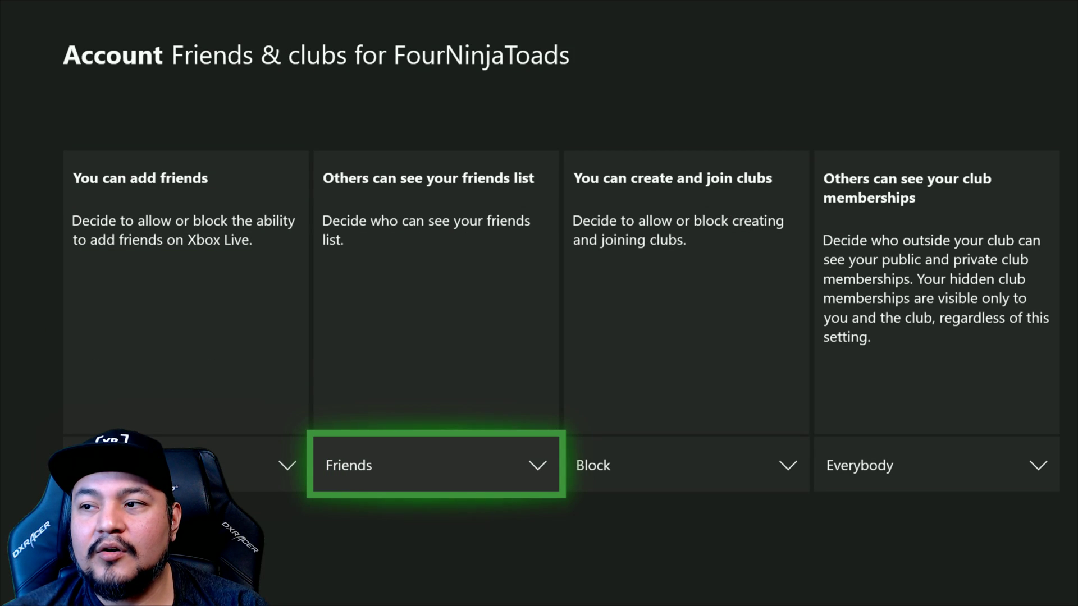
{"action": "key", "text": "Right"}
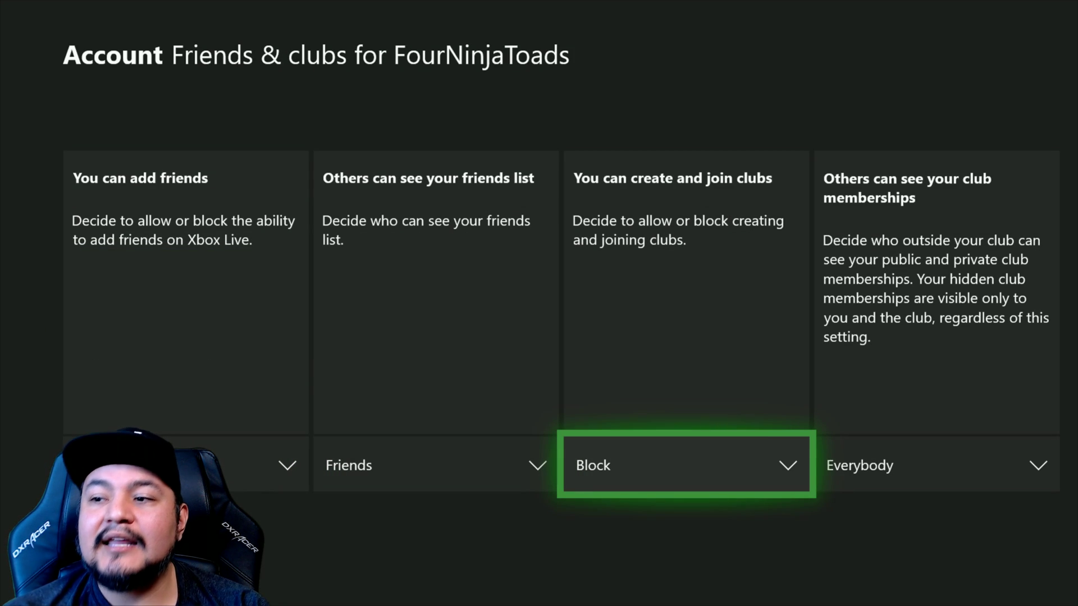
{"action": "key", "text": "Return"}
{"action": "key", "text": "Up"}
{"action": "key", "text": "Return"}
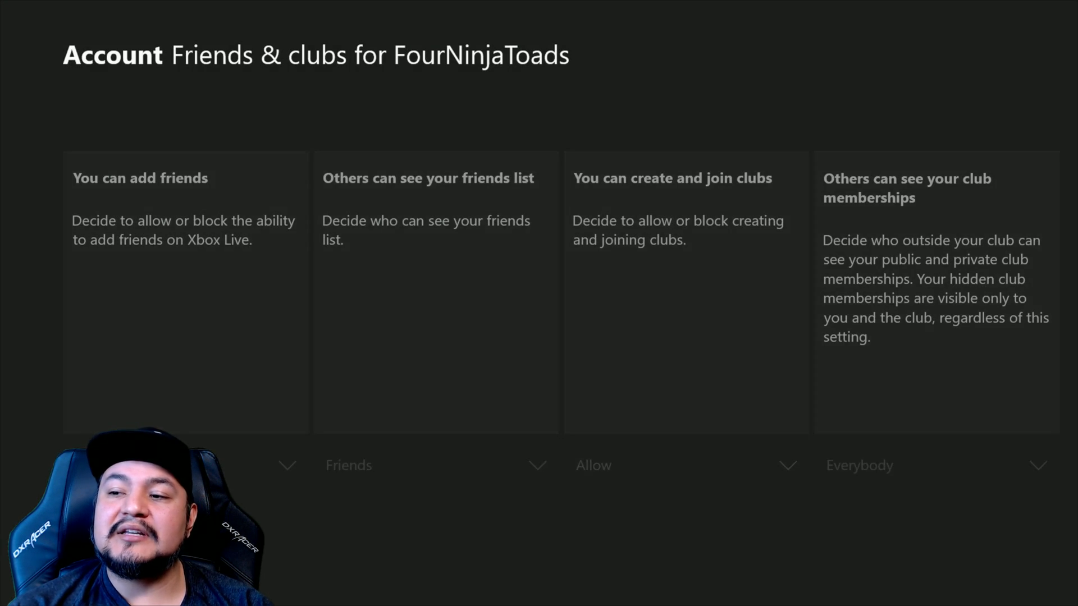
Back out to the privacy categories and enter Communication & multiplayer
{"action": "key", "text": "Escape"}
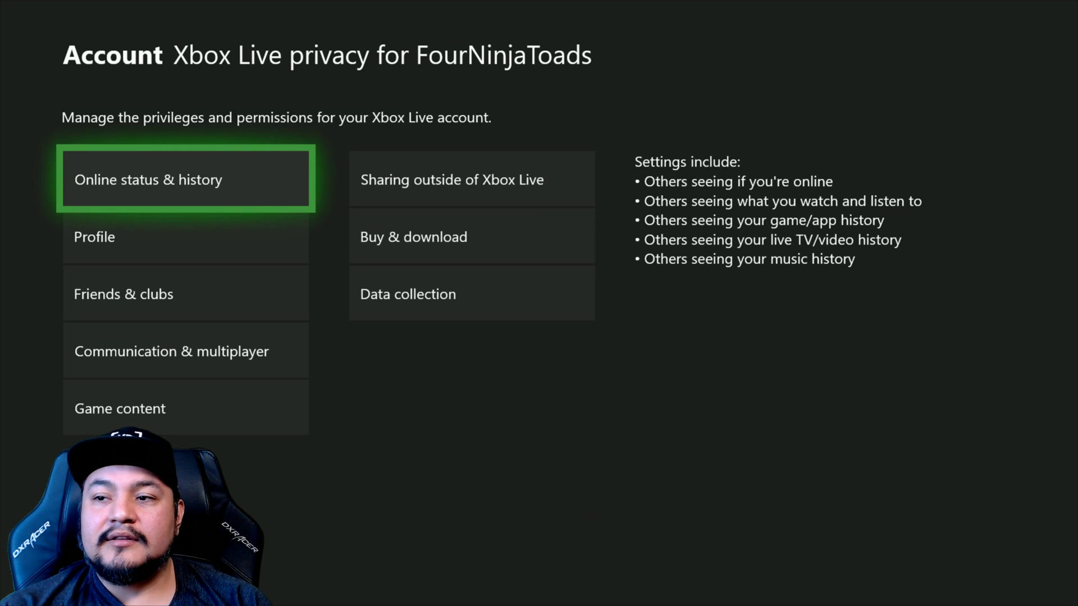
{"action": "key", "text": "Down"}
{"action": "key", "text": "Down"}
{"action": "key", "text": "Down"}
{"action": "key", "text": "Return"}
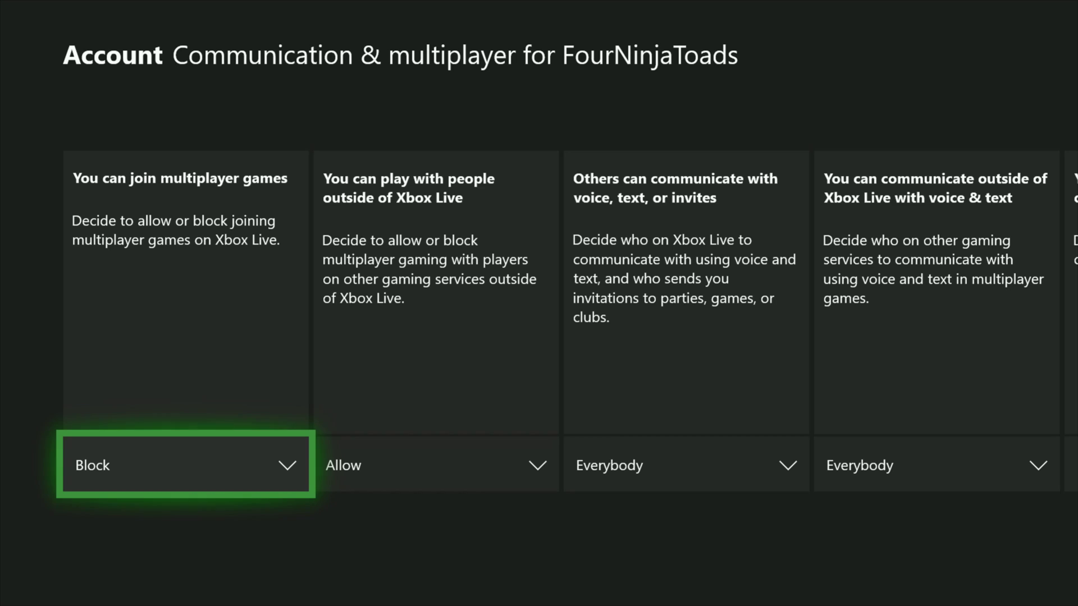
Set 'You can join multiplayer games' to Allow
{"action": "key", "text": "Return"}
{"action": "key", "text": "Up"}
{"action": "key", "text": "Return"}
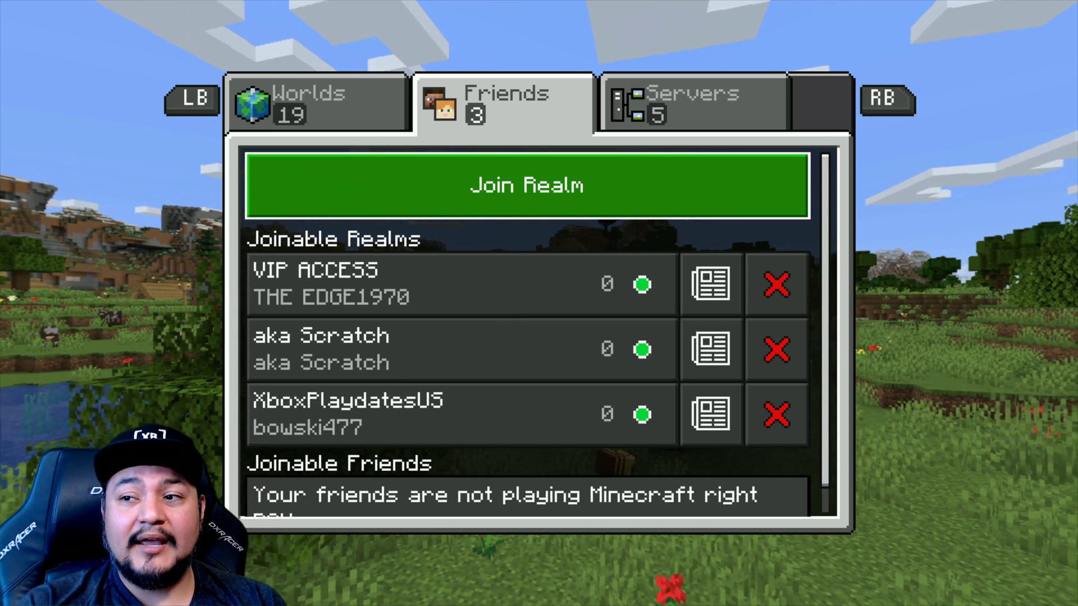
Check Minecraft's Worlds and Friends tabs for joinable Realms
{"action": "key", "text": "Left"}
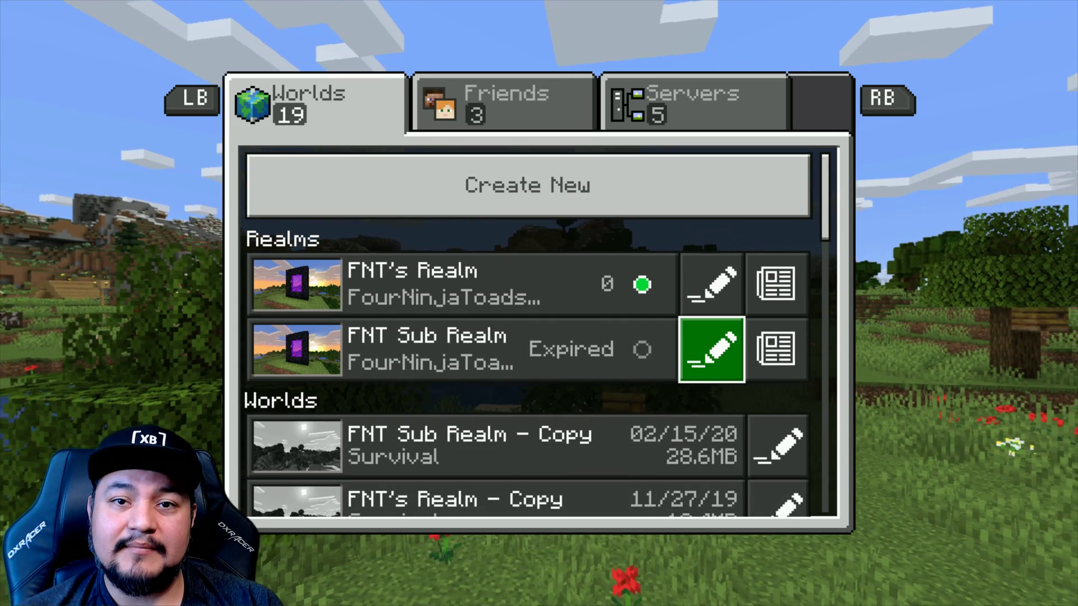
{"action": "key", "text": "Right"}
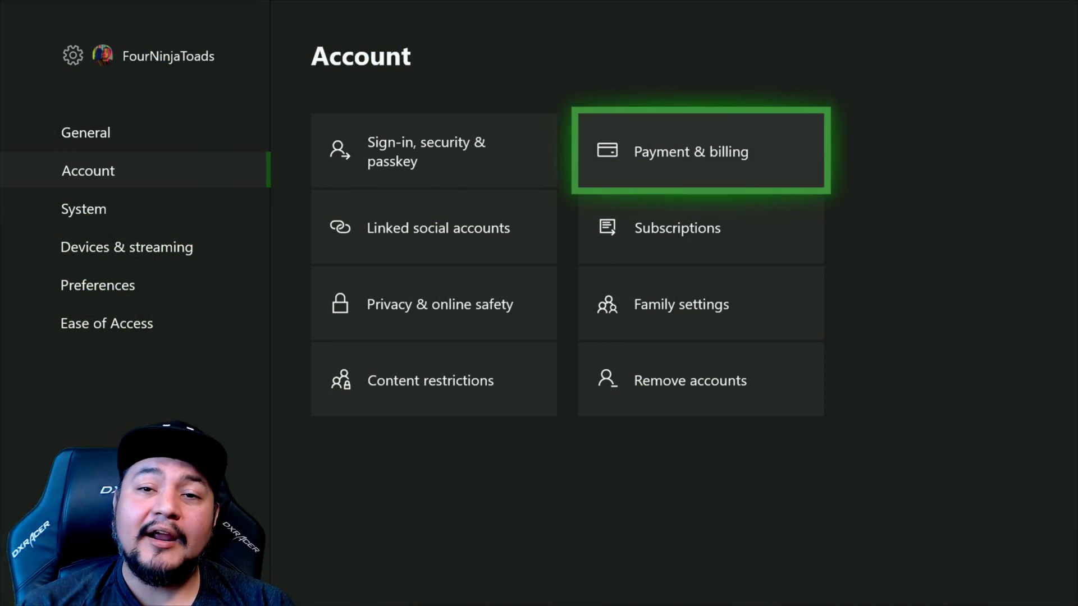
{"action": "key", "text": "Down"}
{"action": "key", "text": "Down"}
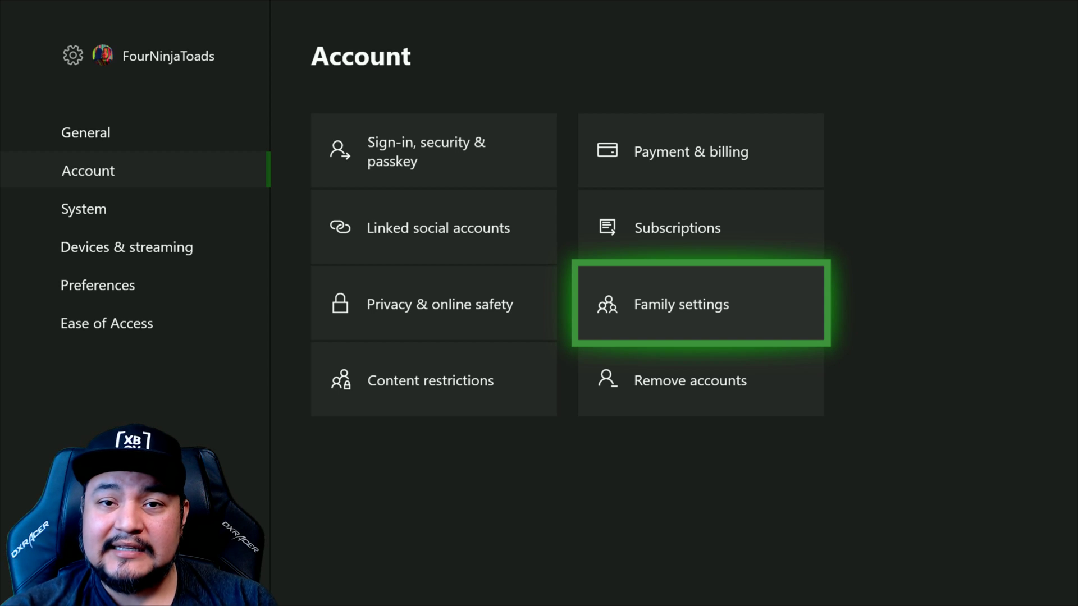
Open Family settings under Account and move to Manage family members
{"action": "key", "text": "Return"}
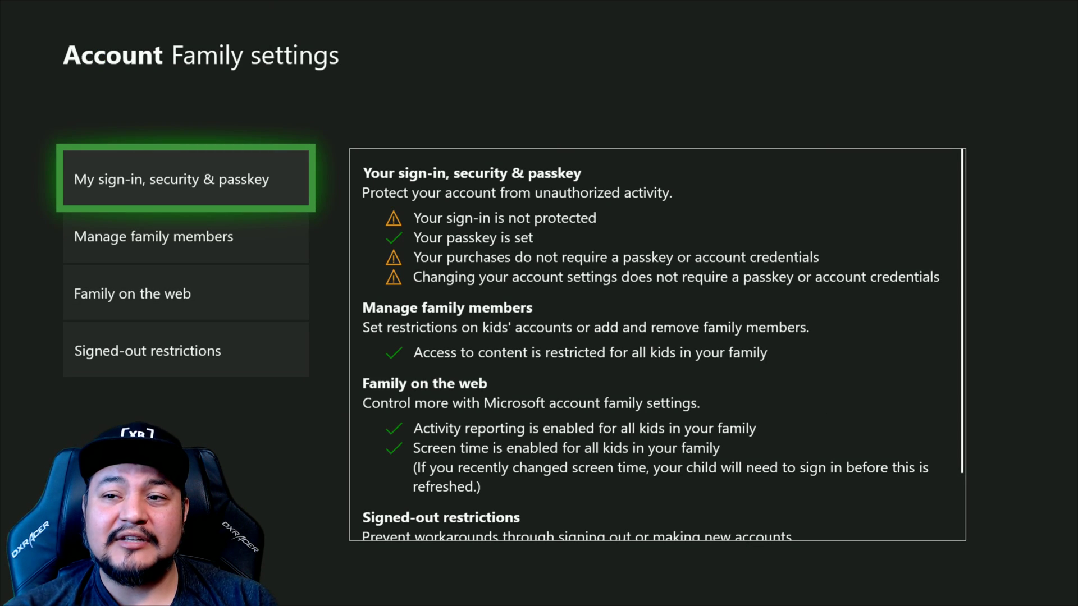
{"action": "key", "text": "Down"}
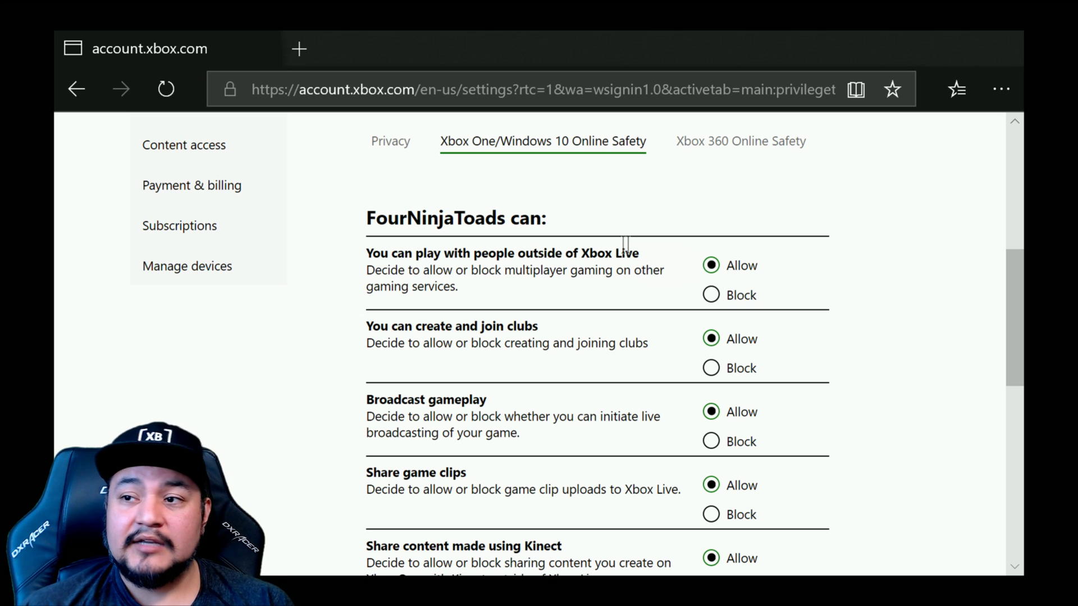
On account.xbox.com's Xbox One/Windows 10 Online Safety tab, confirm clubs and multiplayer show Allow
{"action": "left_click", "coordinate": [399, 151]}
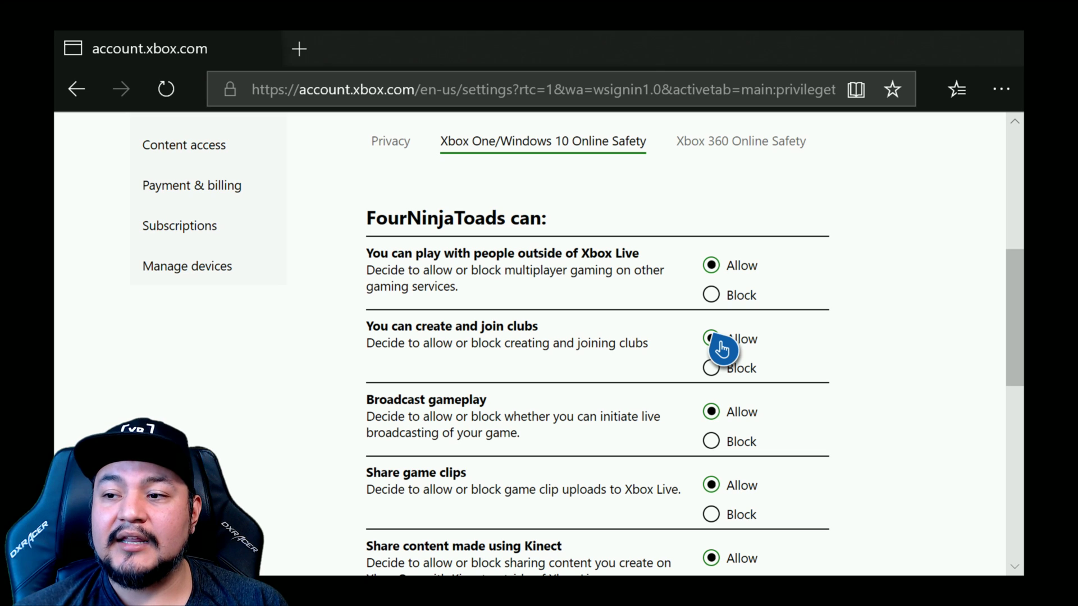
{"action": "scroll", "coordinate": [723, 350], "scroll_direction": "down", "scroll_amount": 5}
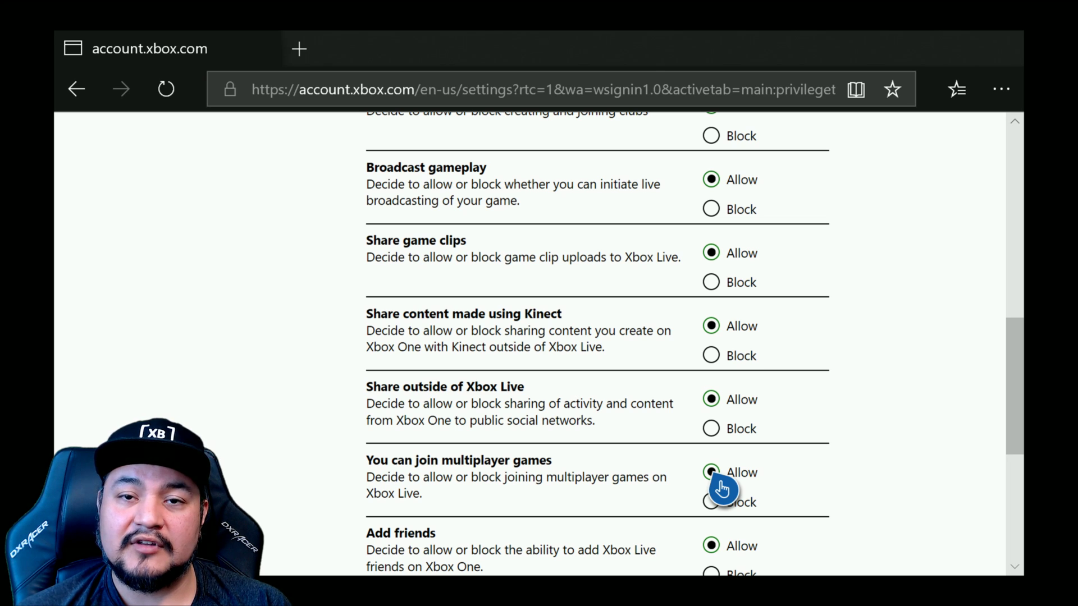
{"action": "scroll", "coordinate": [723, 488], "scroll_direction": "up", "scroll_amount": 2}
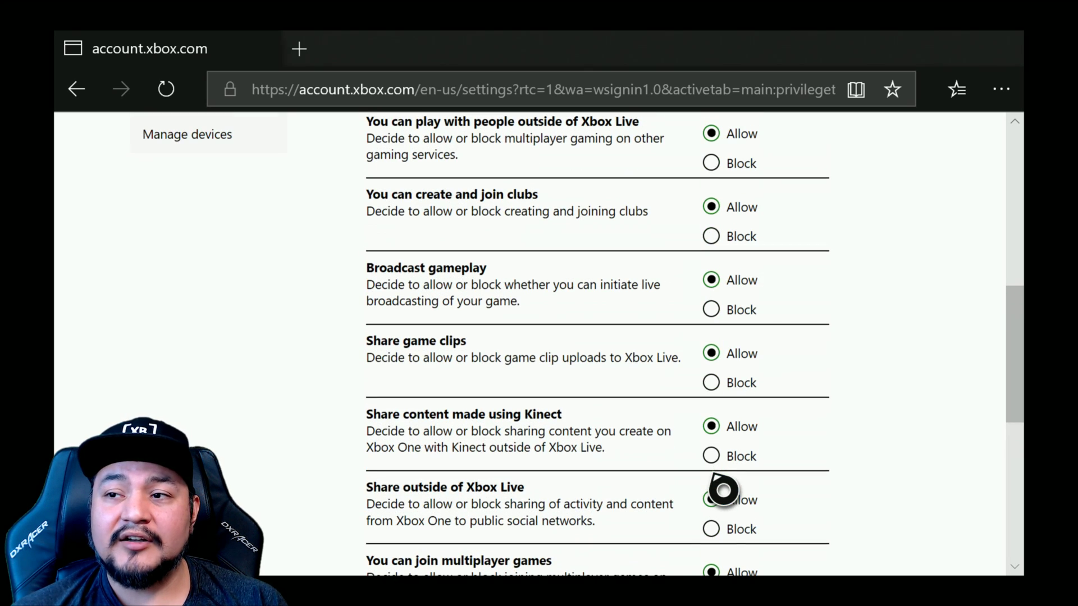
{"action": "scroll", "coordinate": [723, 489], "scroll_direction": "up", "scroll_amount": 1}
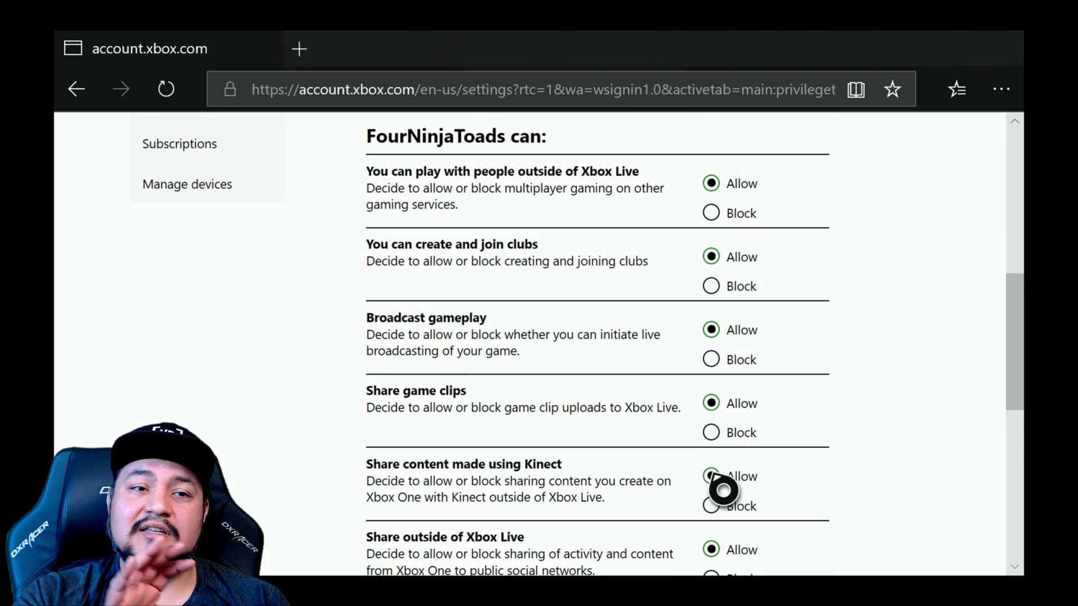